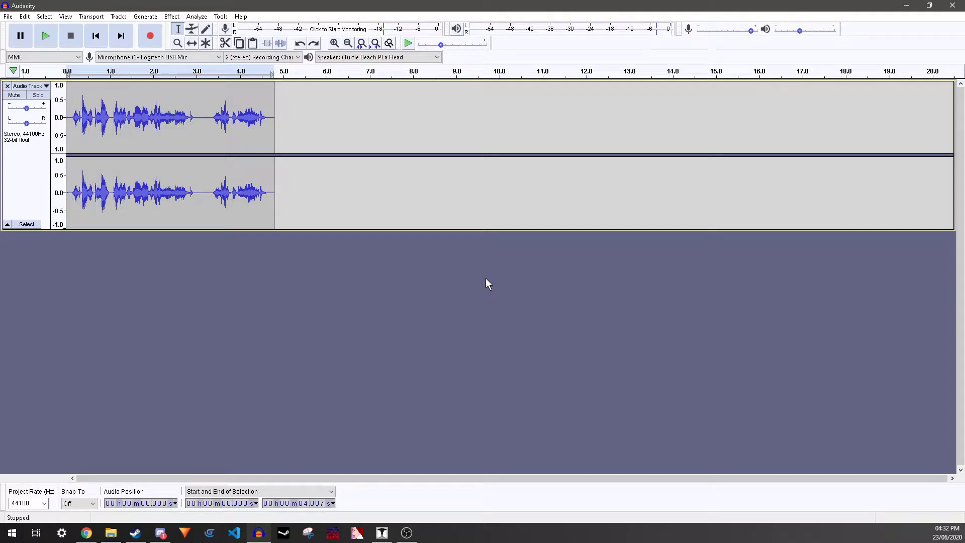
Change Audacity's Project Rate (Hz) field from 44100 to 5500.
left_click(35, 505)
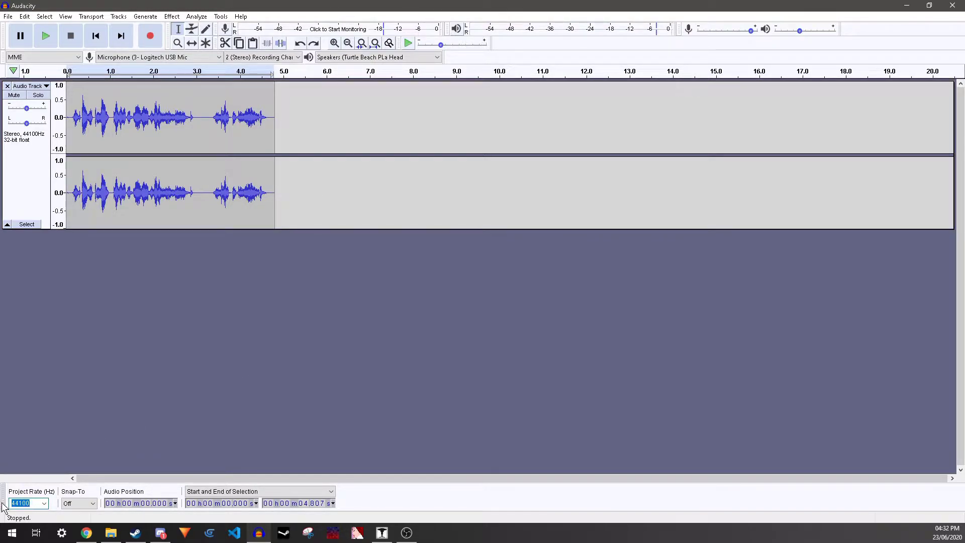
type("5500")
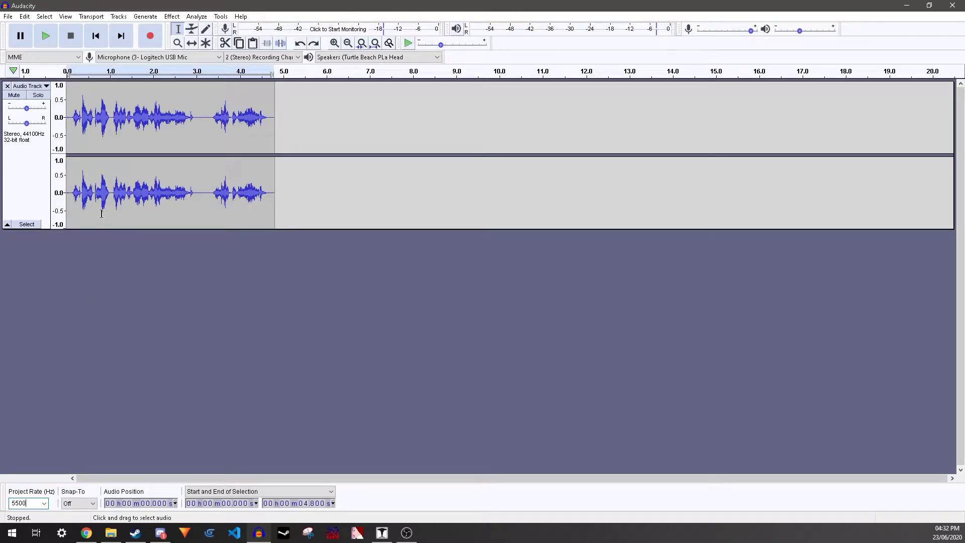
Play back the voice clip, then select the entire audio track.
left_click(44, 38)
left_click(29, 161)
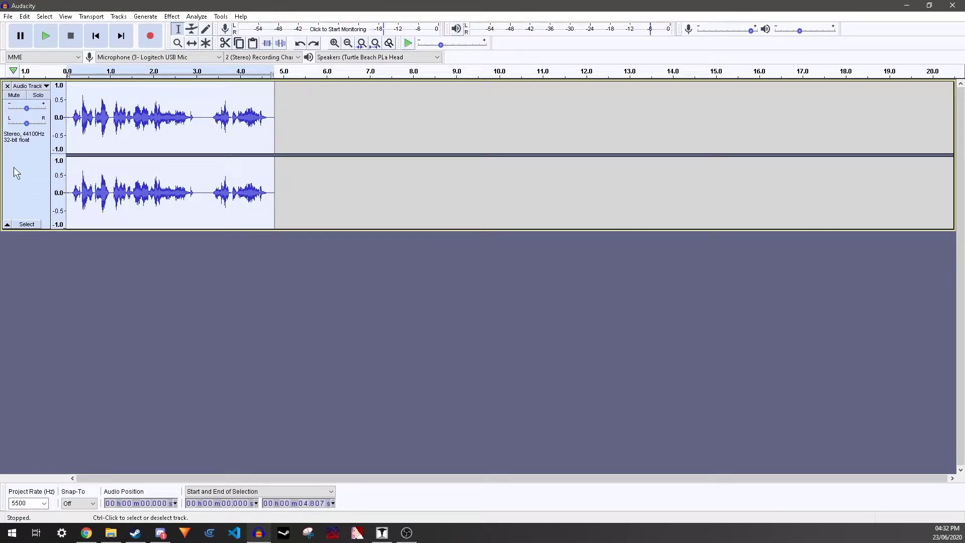
Mix the stereo voice track down to mono via Tracks > Mix, then play the result.
left_click(124, 20)
mouse_move(131, 43)
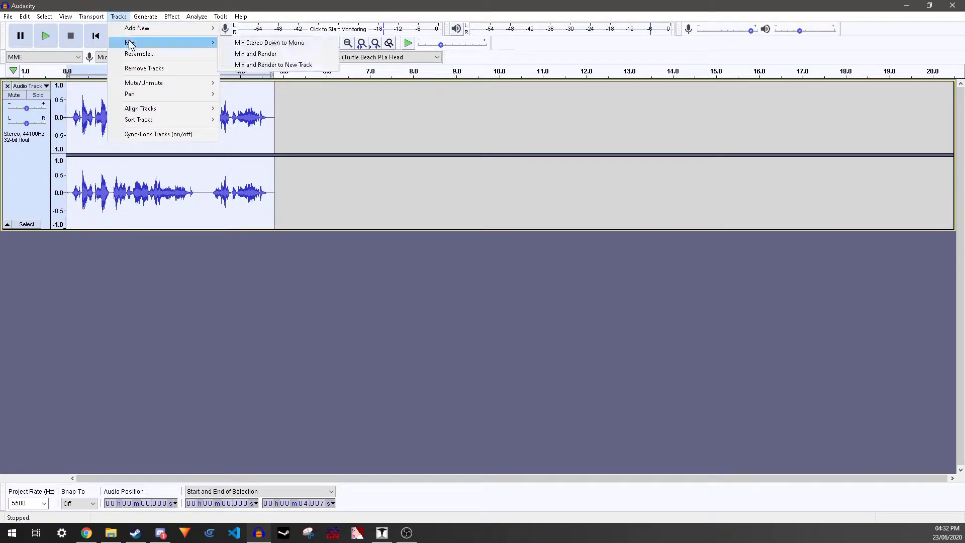
left_click(290, 44)
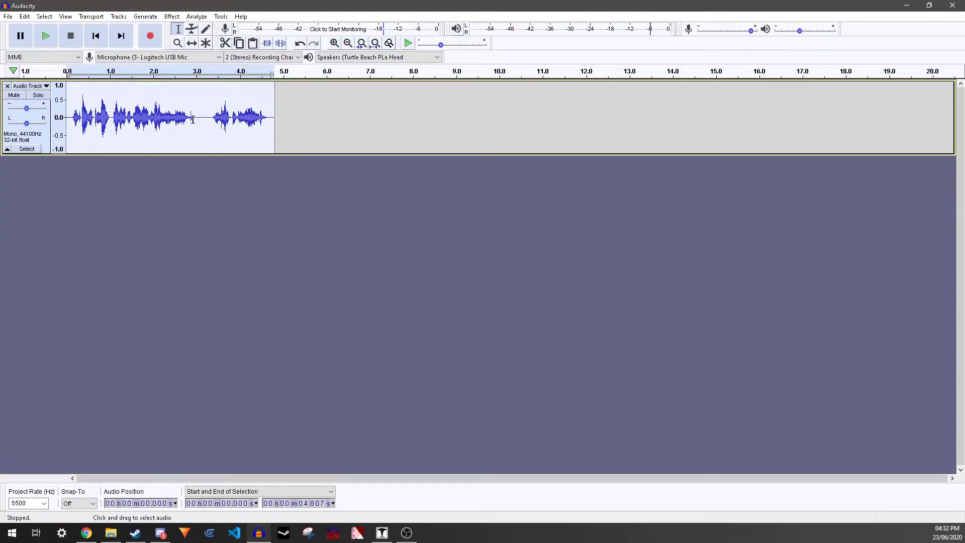
left_click(46, 36)
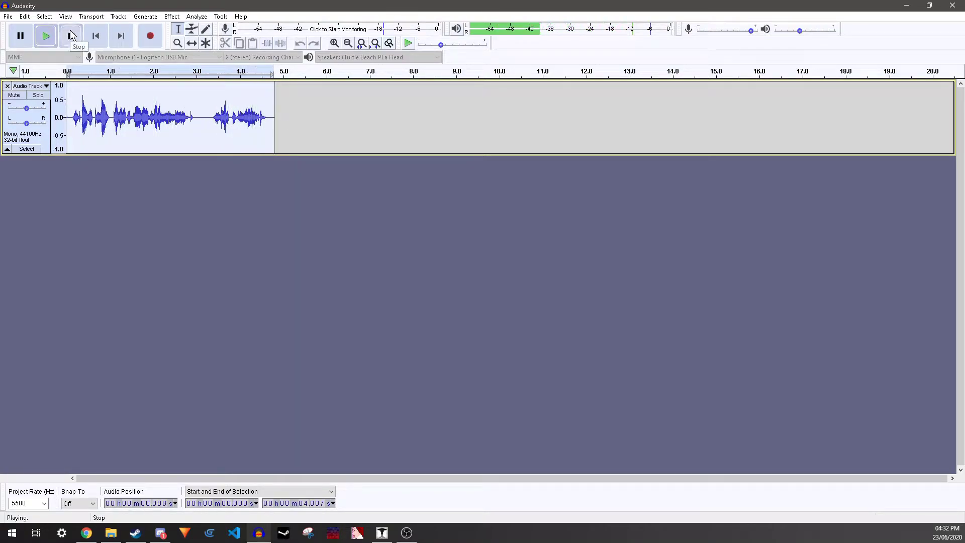
left_click(9, 17)
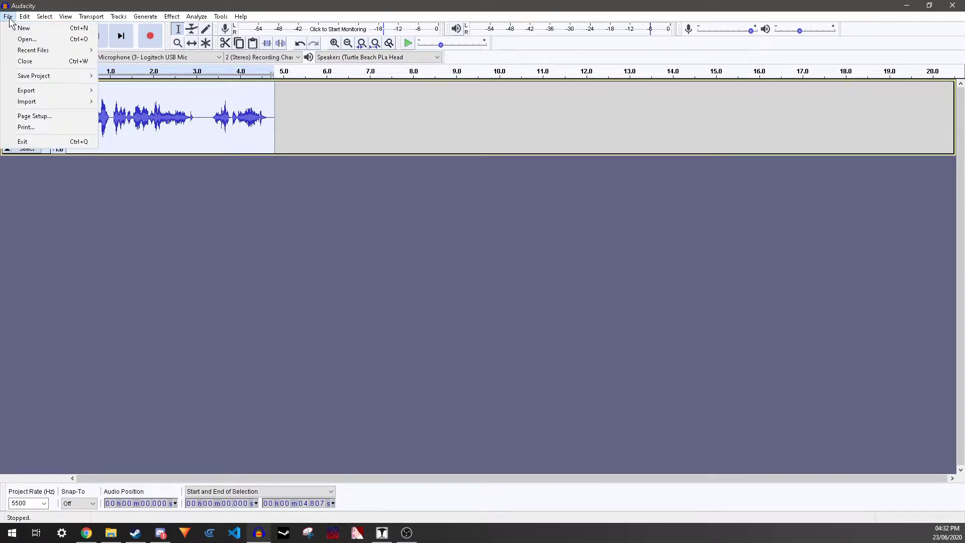
mouse_move(55, 91)
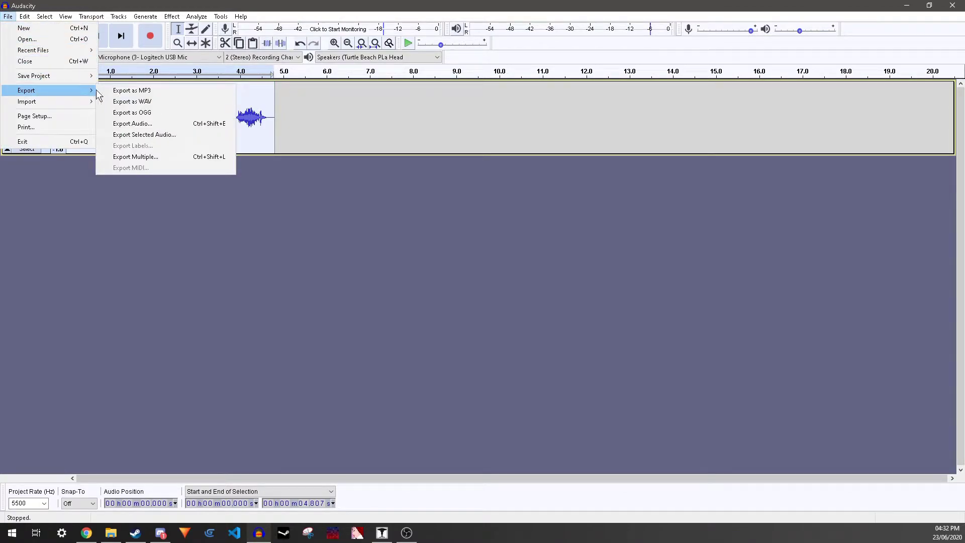
left_click(123, 101)
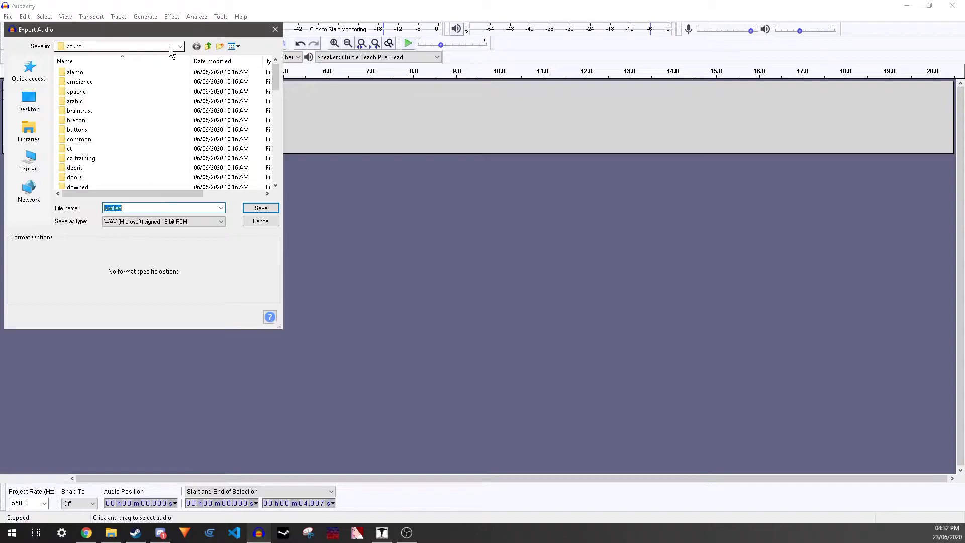
left_click(180, 46)
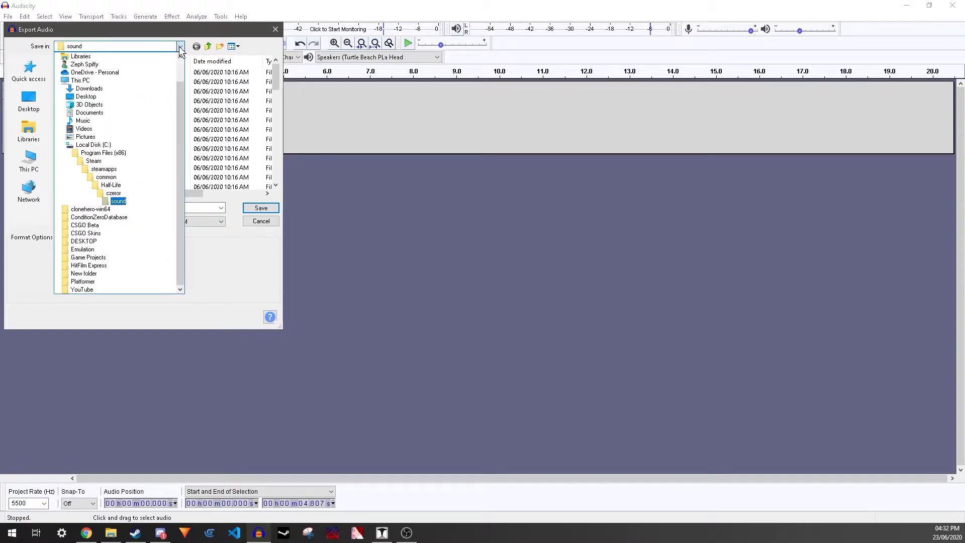
left_click(119, 201)
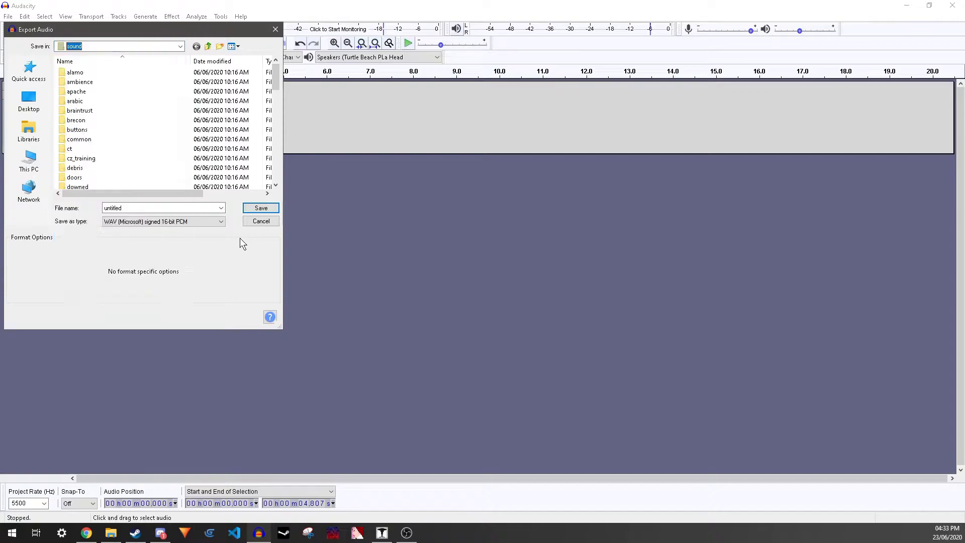
scroll(151, 140, "down", 10)
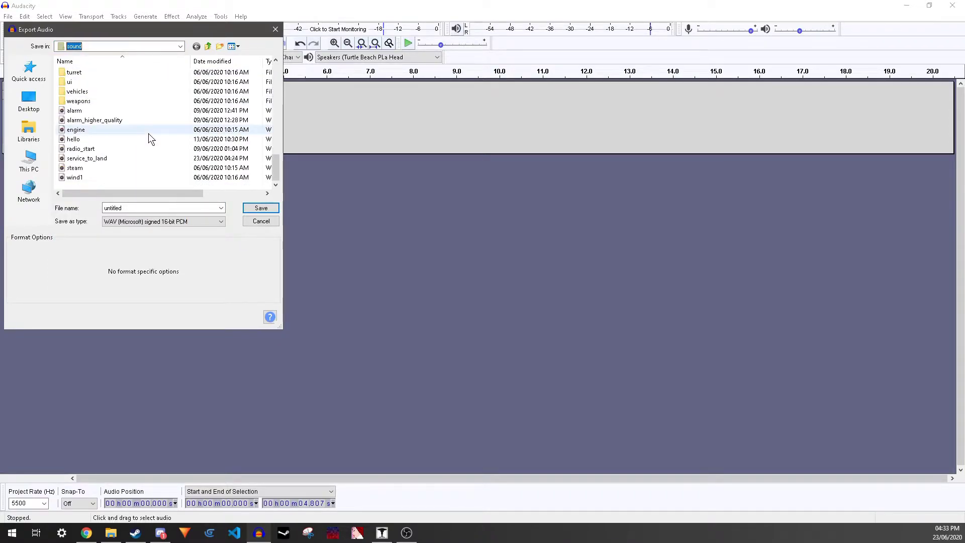
left_click(257, 223)
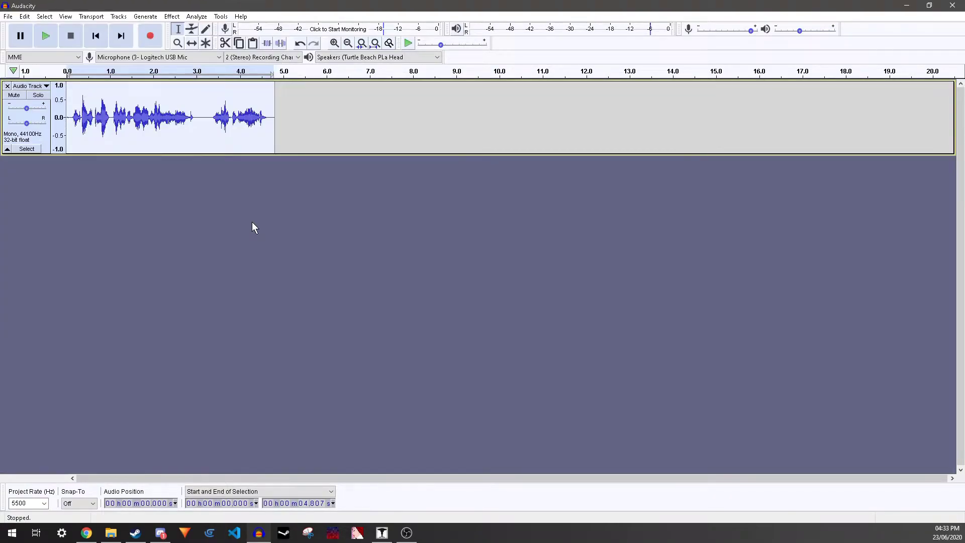
Switch to the cz_infiltrate1 map in J.A.C.K., pick the Block tool and zoom the top view.
left_click(382, 533)
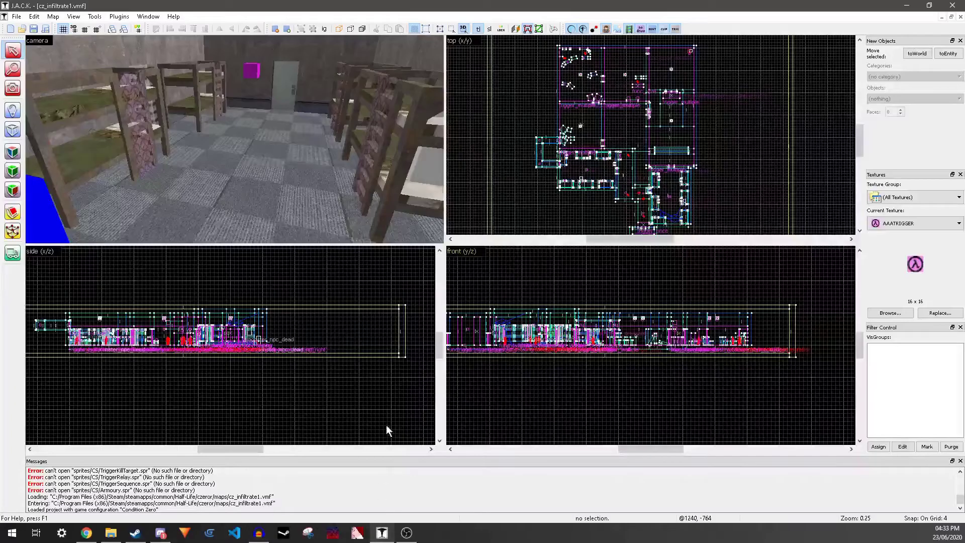
left_click(13, 129)
scroll(676, 187, "up", 4)
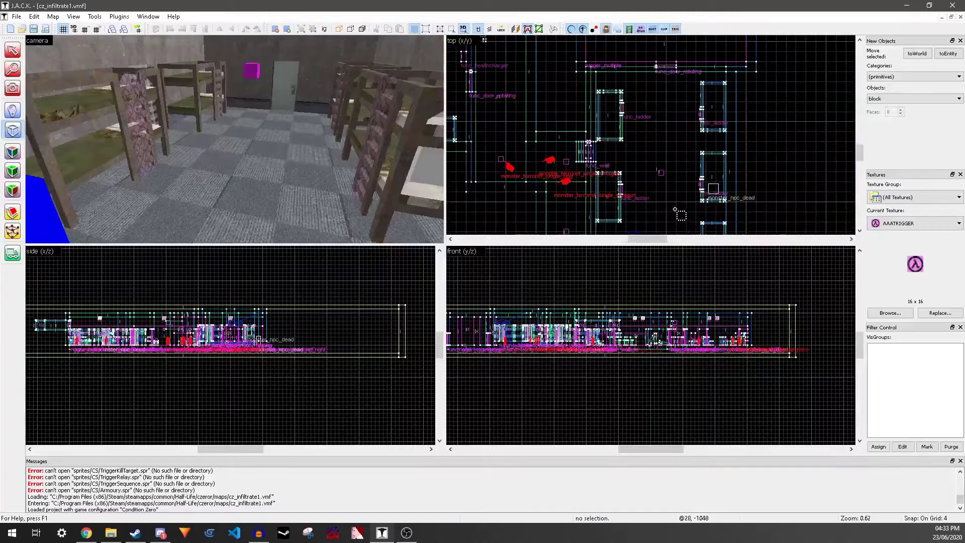
scroll(674, 189, "up", 12)
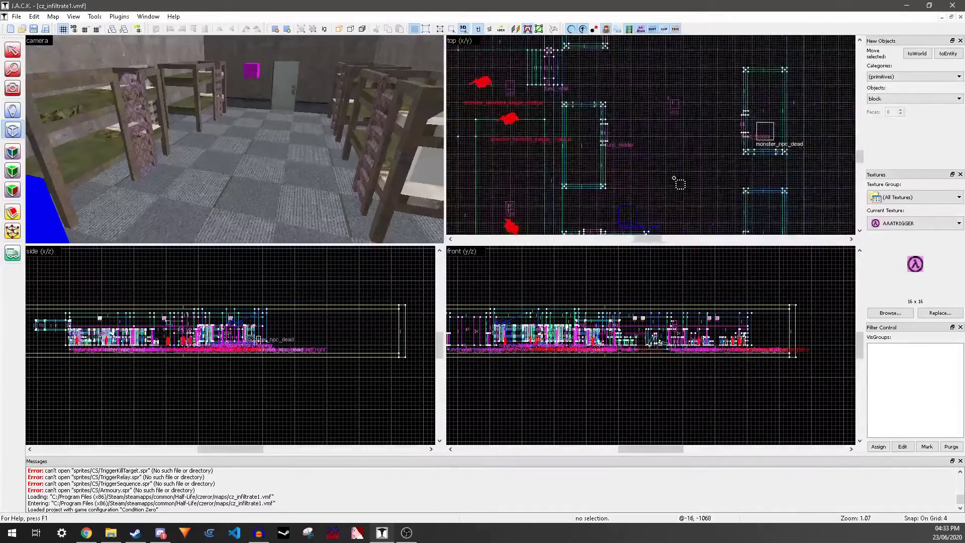
scroll(675, 178, "up", 1)
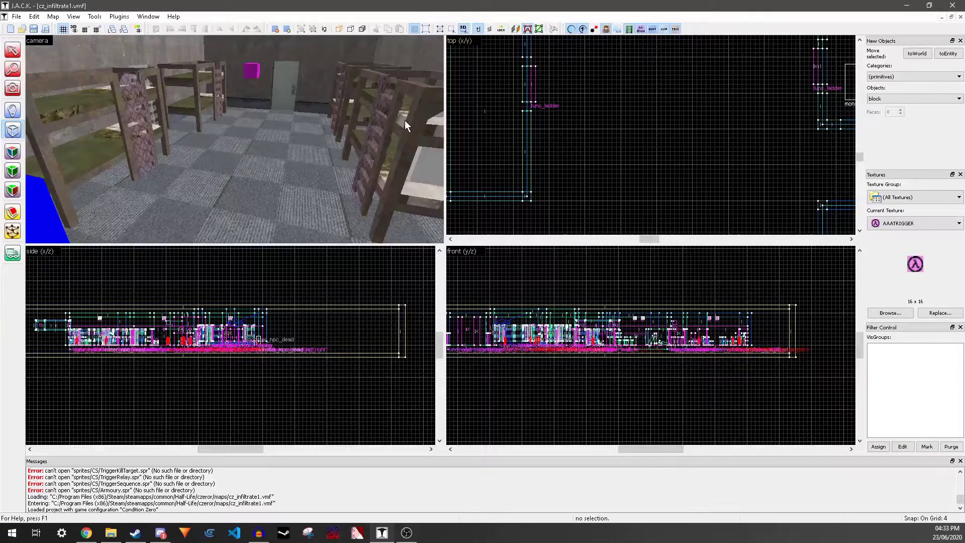
Fly the 3D camera to the alarm ambient_generic and review its properties and Flags tab.
key("z")
key("w")
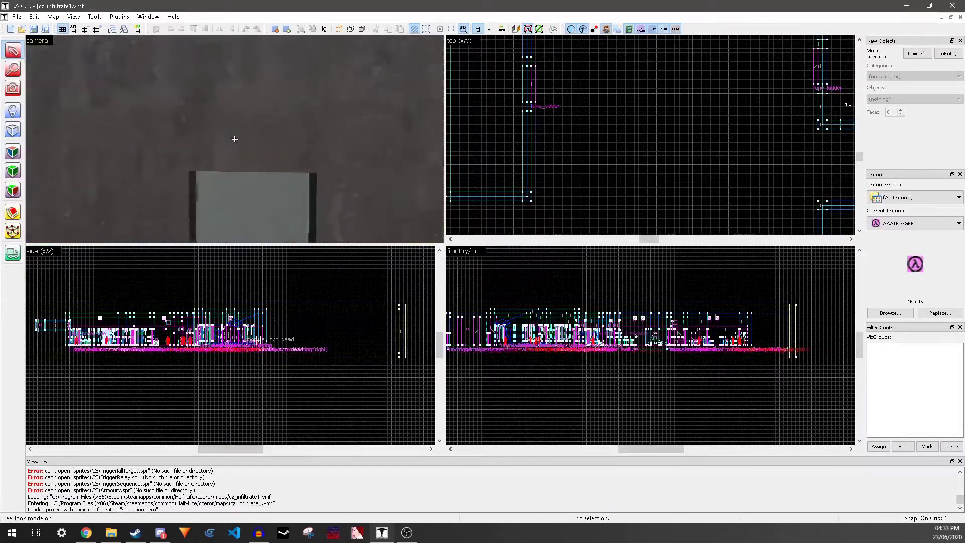
key("z")
left_click(248, 109)
key("alt+Return")
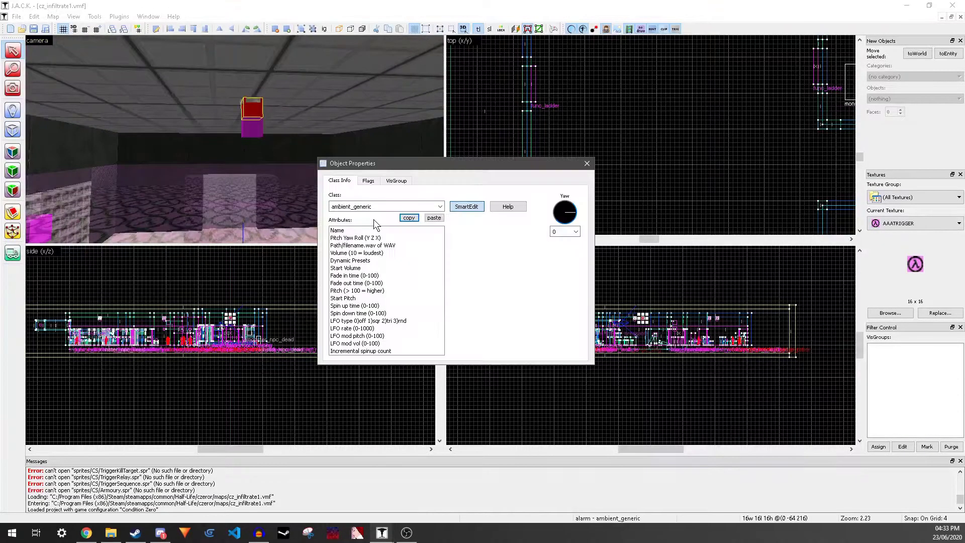
left_click(368, 181)
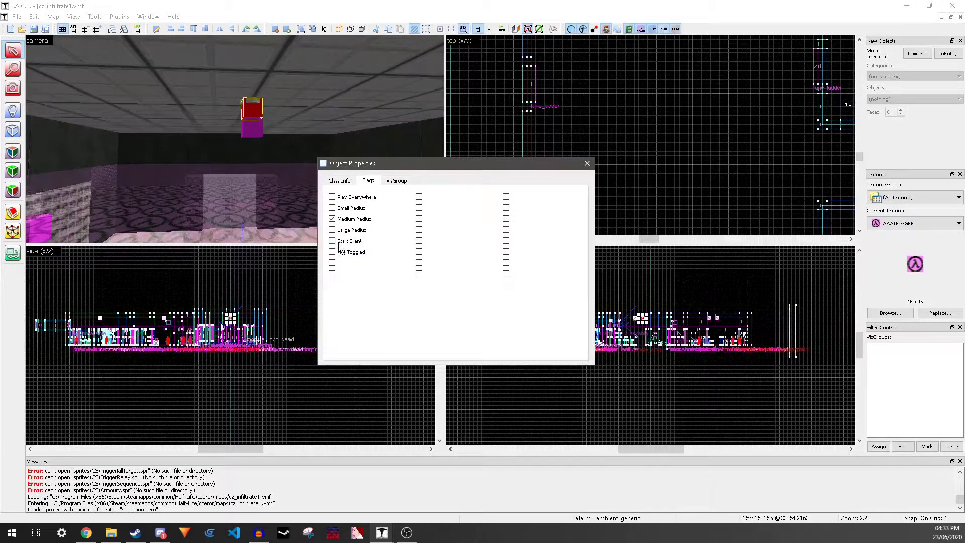
left_click(587, 163)
Fly the camera back into the bunk room and select the Block tool.
key("z")
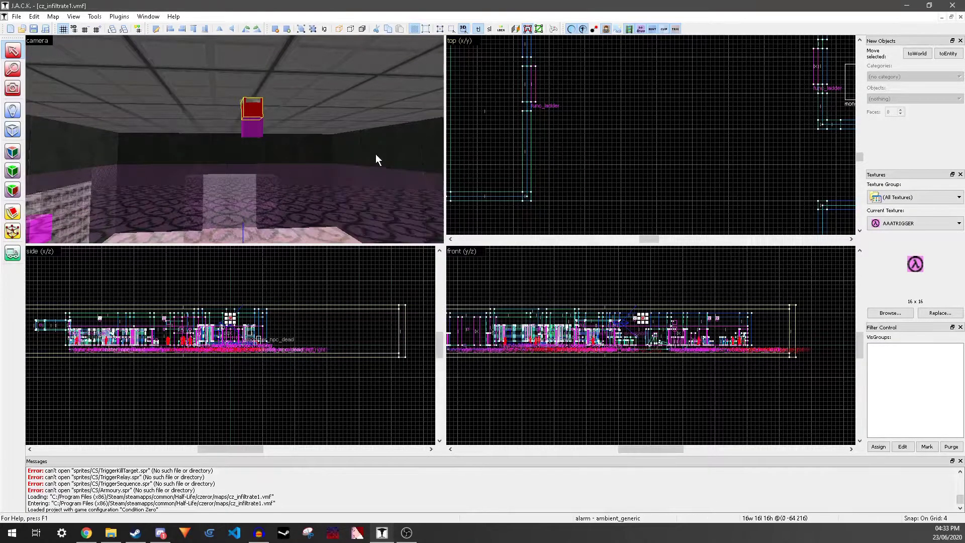
key("w")
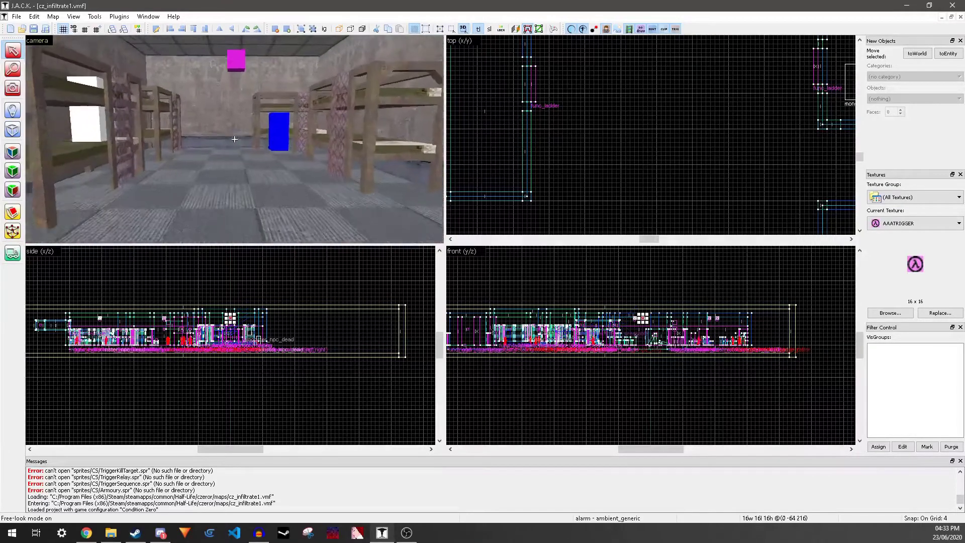
key("z")
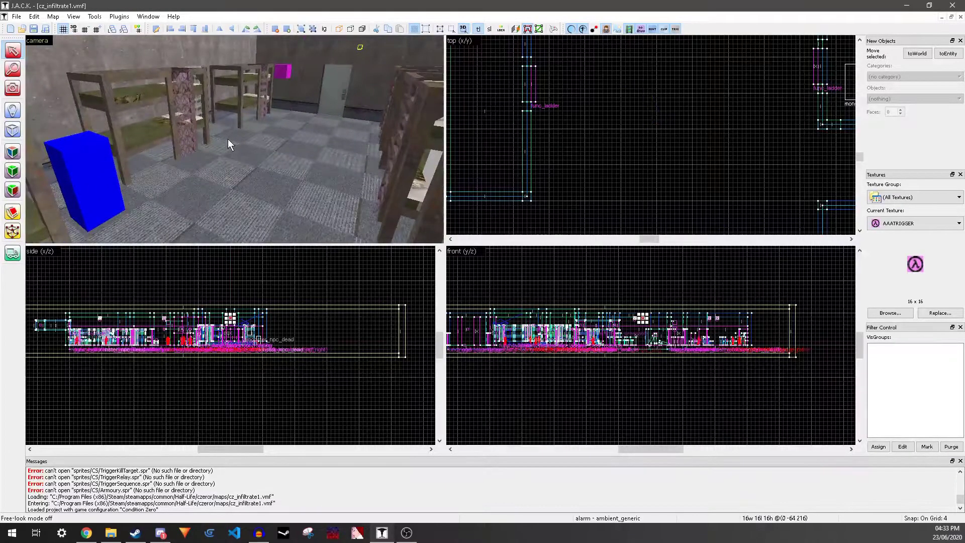
left_click(13, 129)
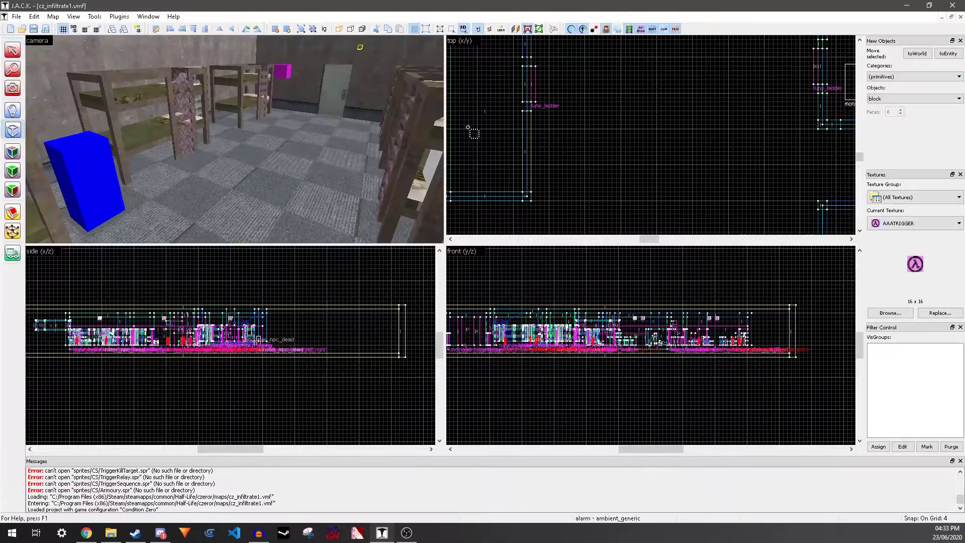
scroll(473, 132, "up", 3)
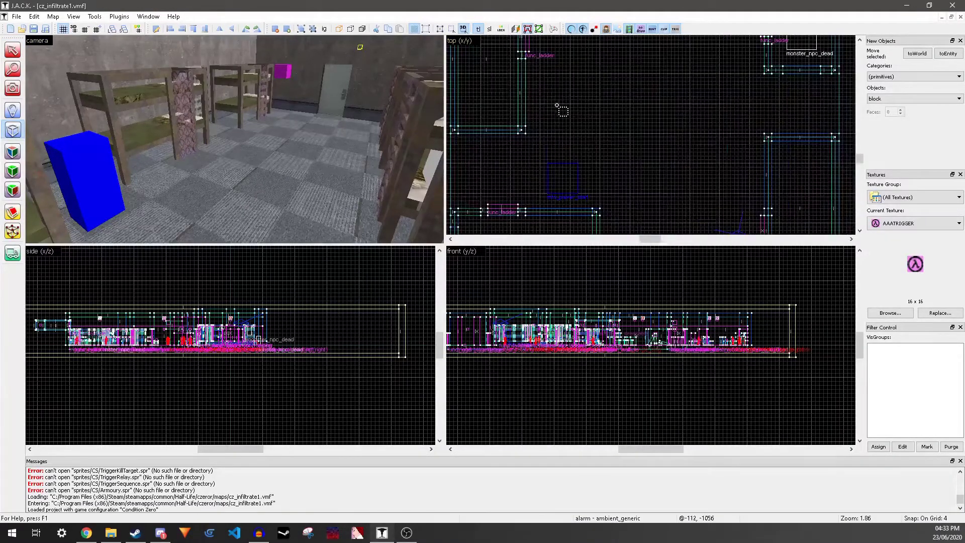
Create a block by the bunk-room door and convert it into a trigger_once brush entity.
scroll(626, 88, "down", 5)
scroll(626, 88, "up", 4)
left_click_drag(572, 179, 718, 199)
scroll(553, 318, "up", 4)
key("Return")
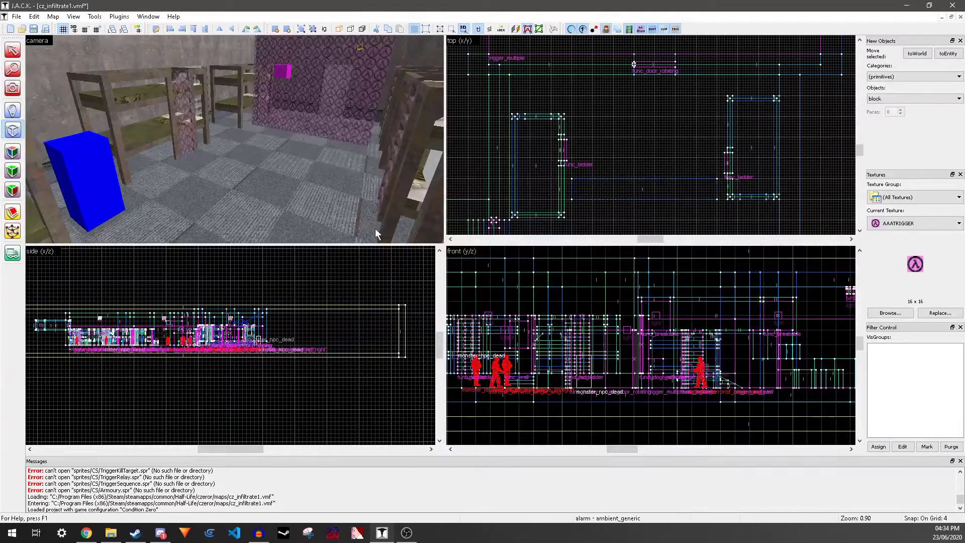
key("ctrl+t")
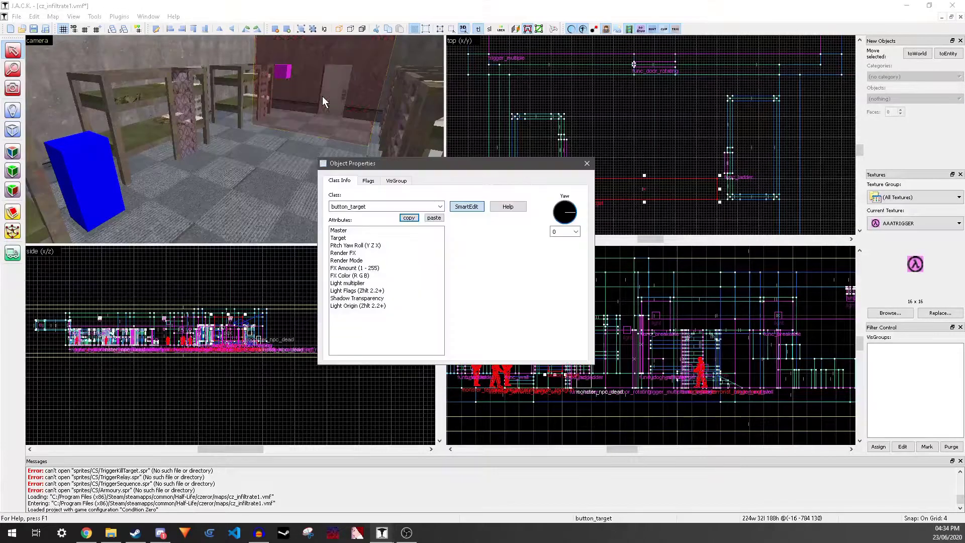
type("trigger_once")
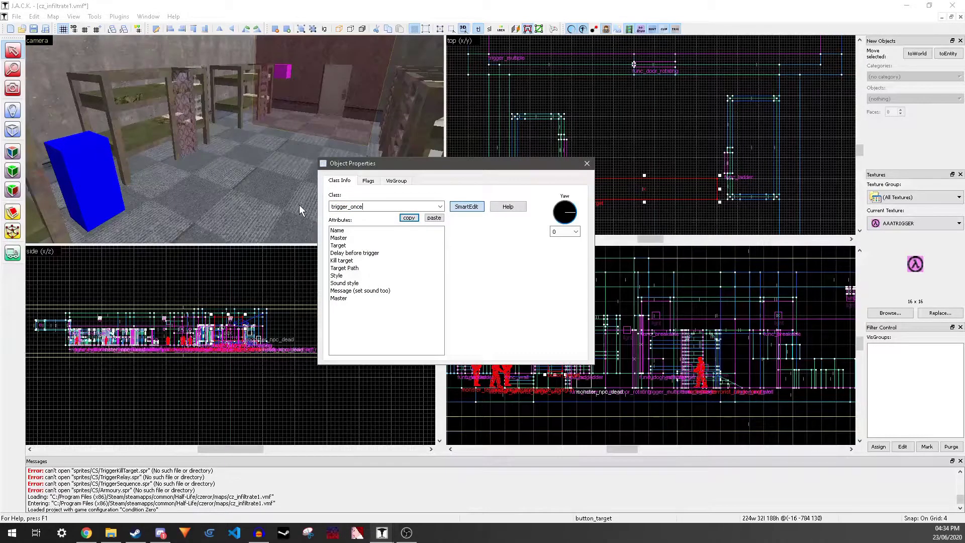
left_click(587, 163)
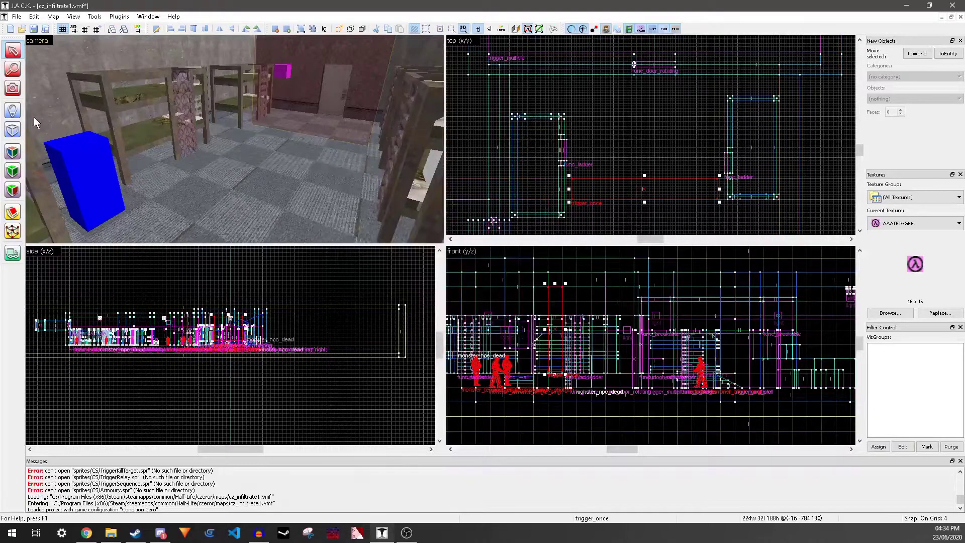
Place a point entity on the bunk-room floor, set its class to ambient_generic and Name to service.
left_click(12, 110)
left_click(252, 168)
left_click(13, 50)
double_click(244, 126)
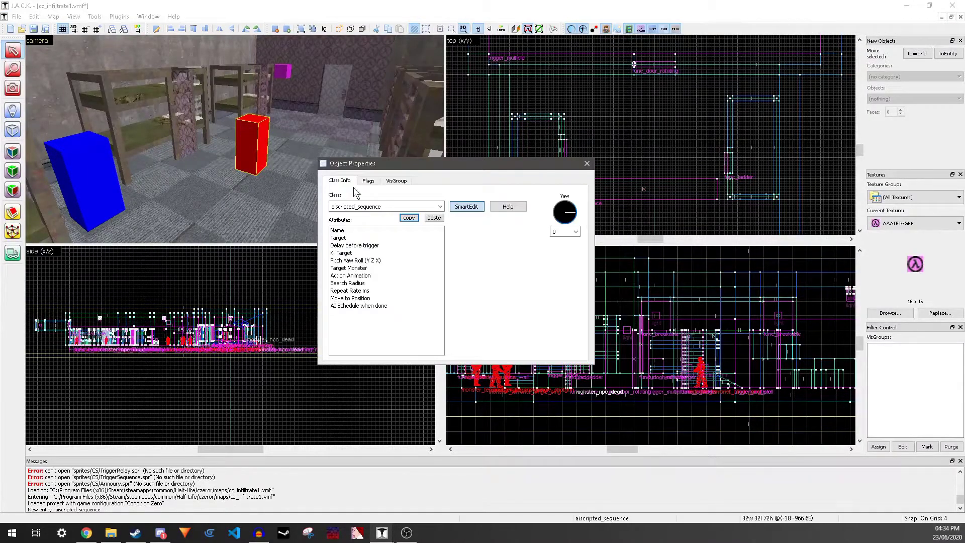
double_click(362, 206)
type("ambient_generic")
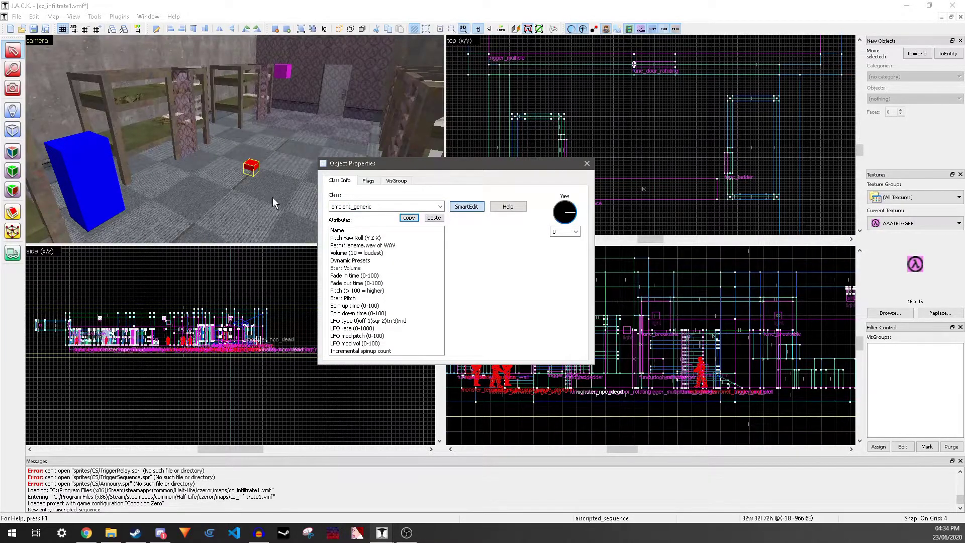
left_click(355, 230)
left_click(481, 232)
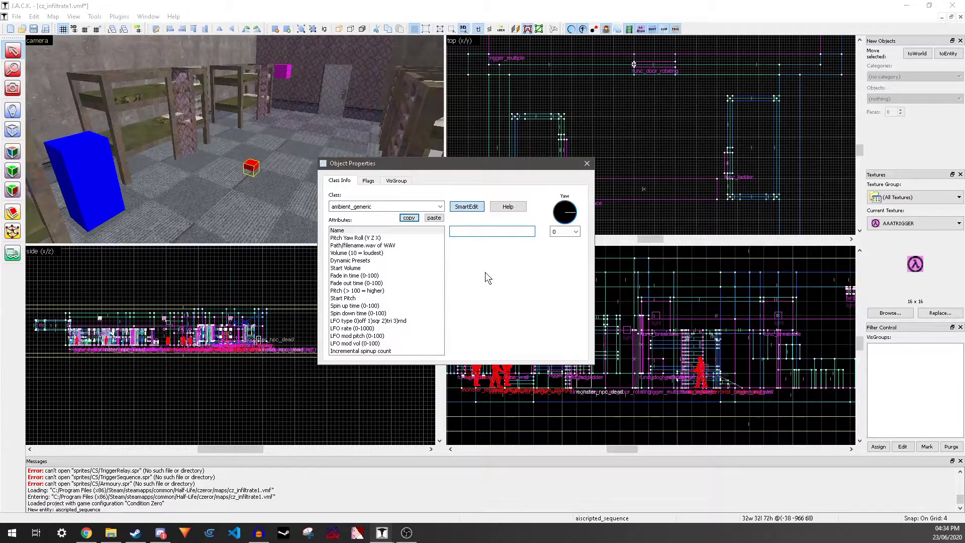
type("service")
Set the service entity's Path/filename.wav to service_to_land.wav and preview the sound.
left_click(395, 245)
left_click(542, 231)
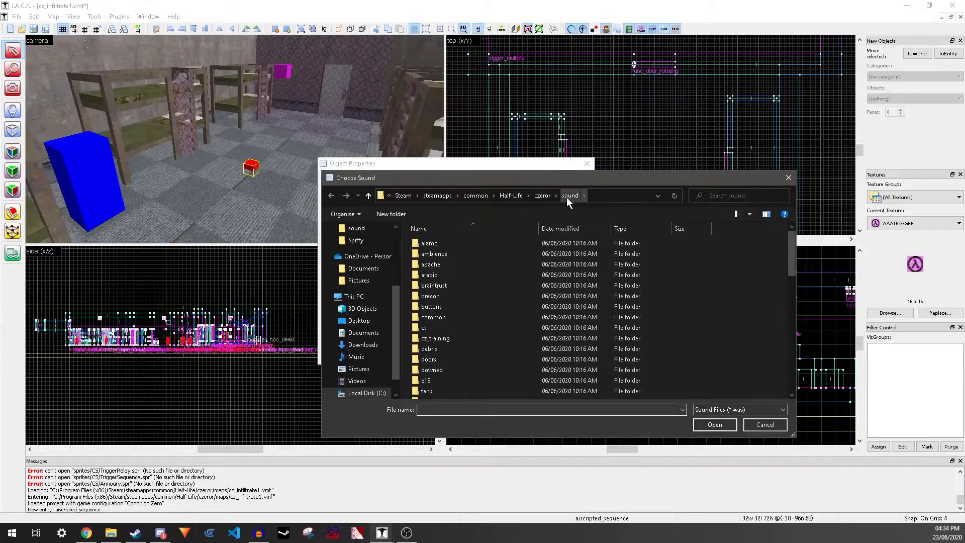
scroll(507, 297, "down", 15)
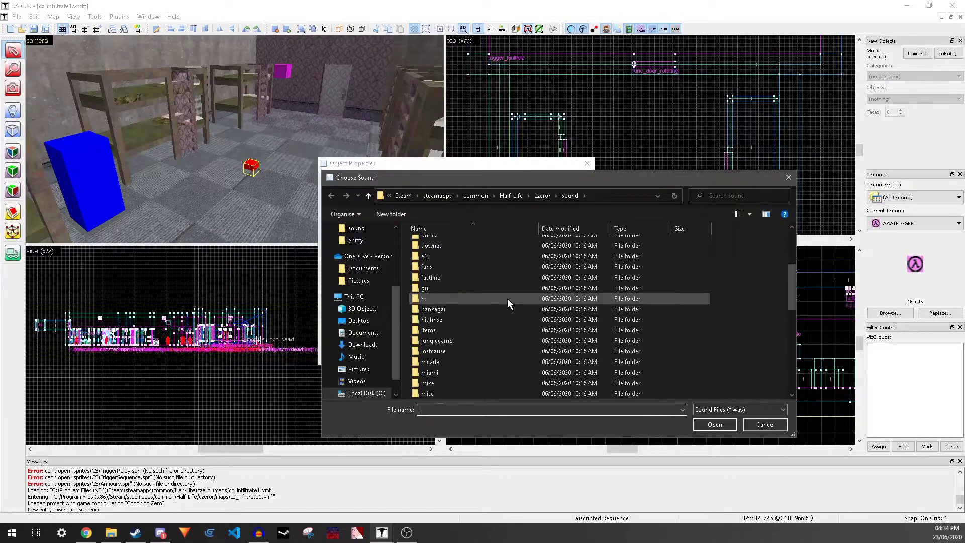
left_click(439, 375)
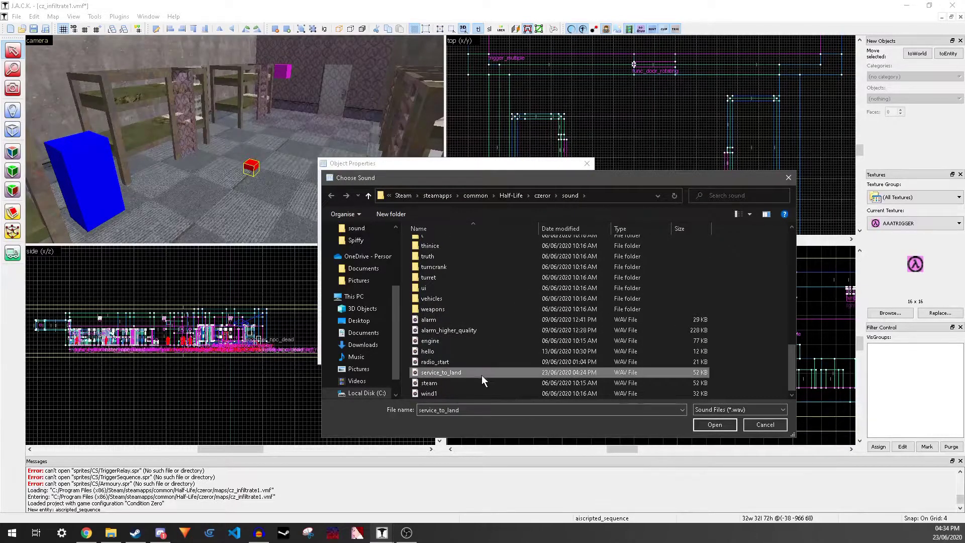
left_click(709, 425)
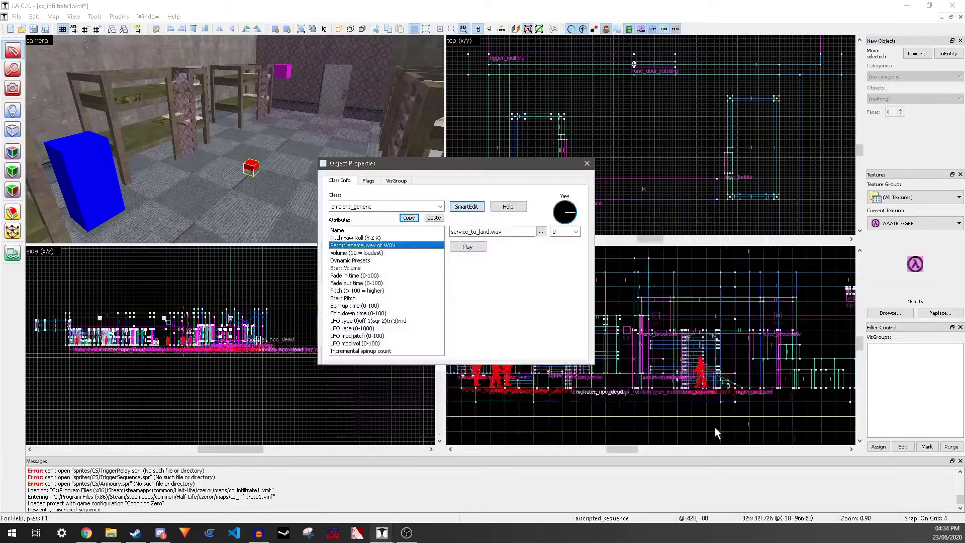
left_click(469, 248)
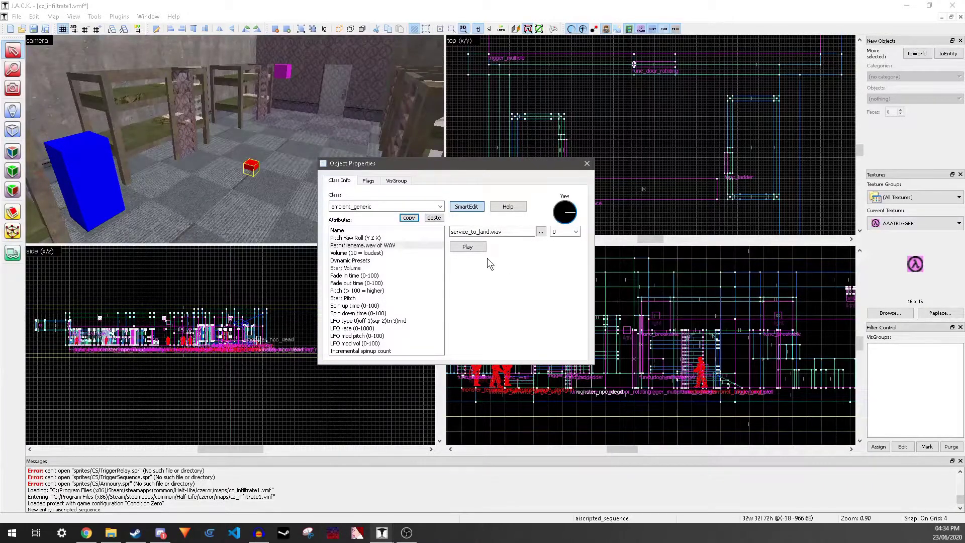
Tick the Start Silent and Play Everywhere flags on the service ambient_generic.
left_click(368, 180)
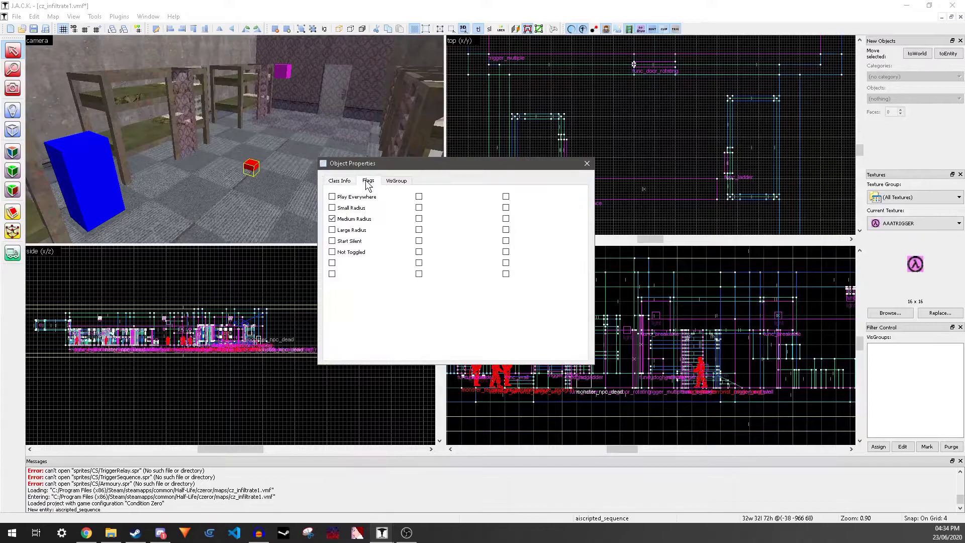
left_click(333, 242)
left_click(332, 197)
left_click(345, 183)
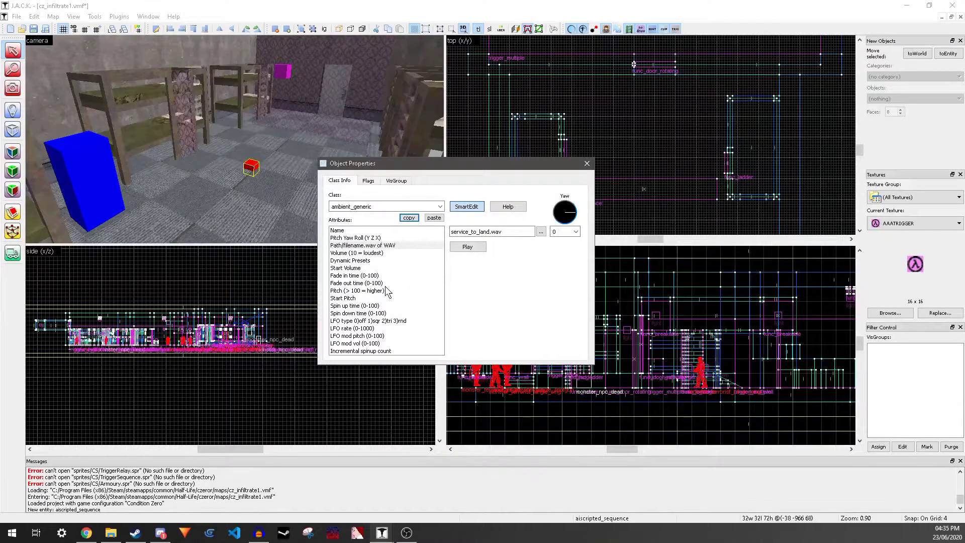
Set the trigger_once brush's Target to service, then save the map.
left_click(587, 164)
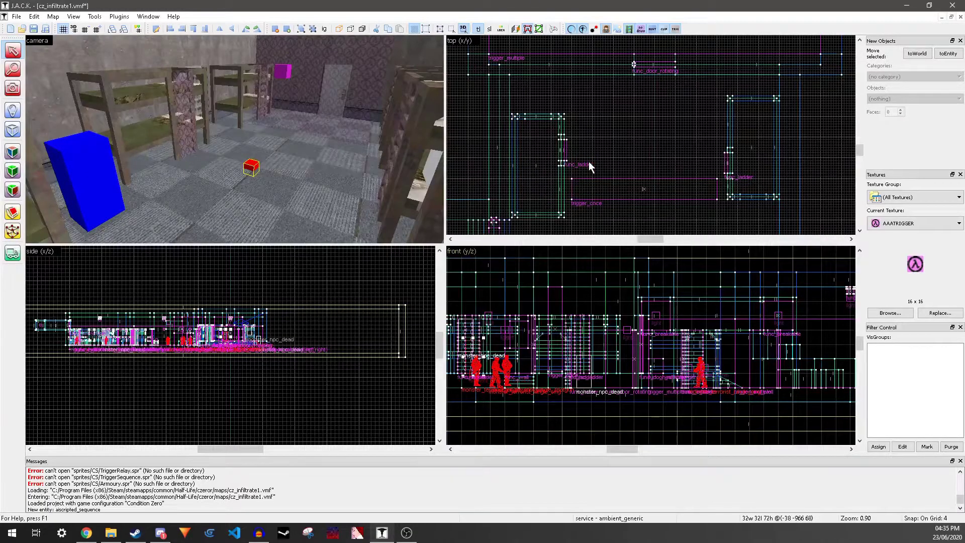
left_click(339, 93)
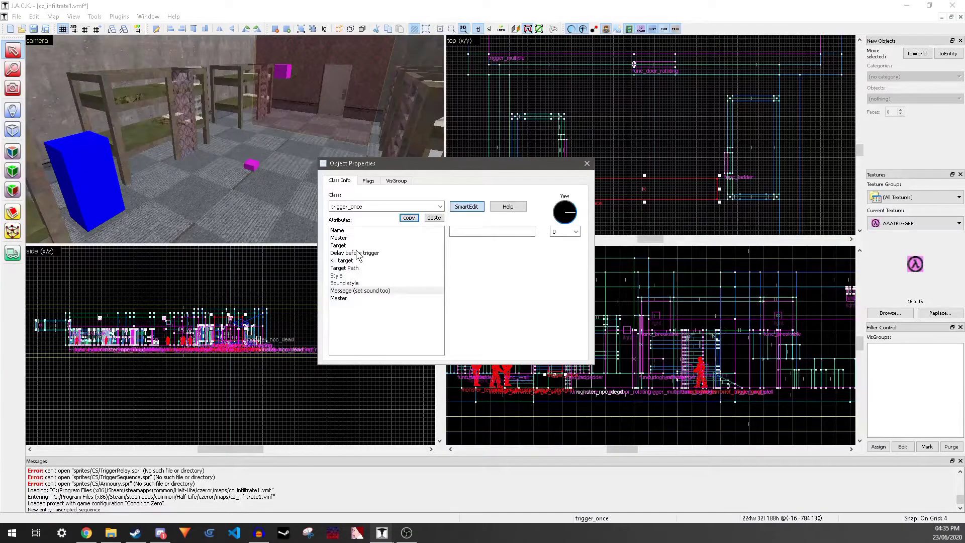
left_click(344, 247)
left_click(531, 231)
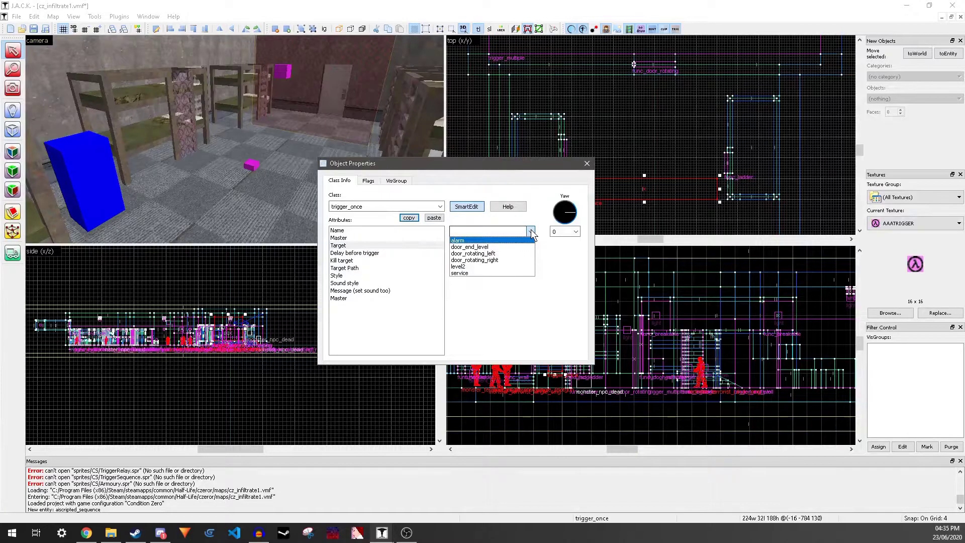
left_click(465, 273)
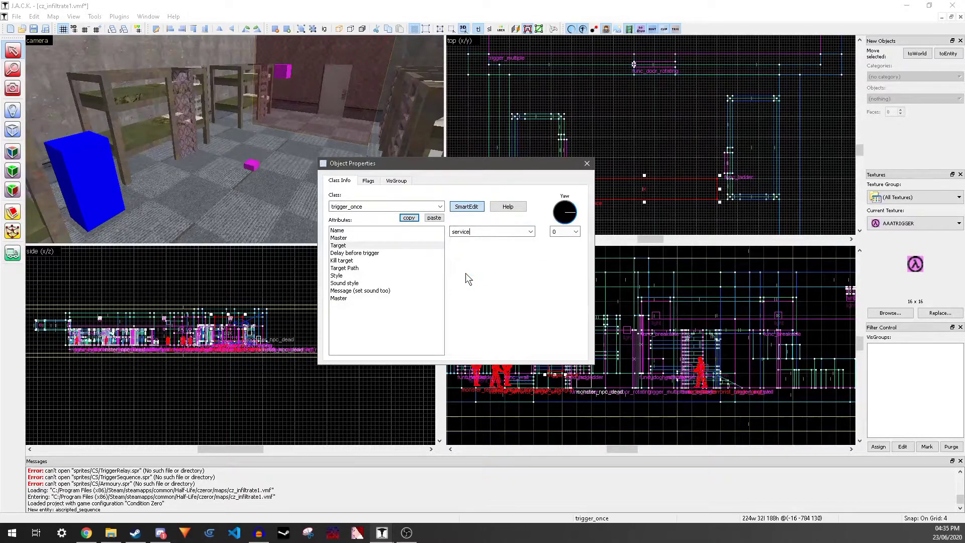
left_click(368, 180)
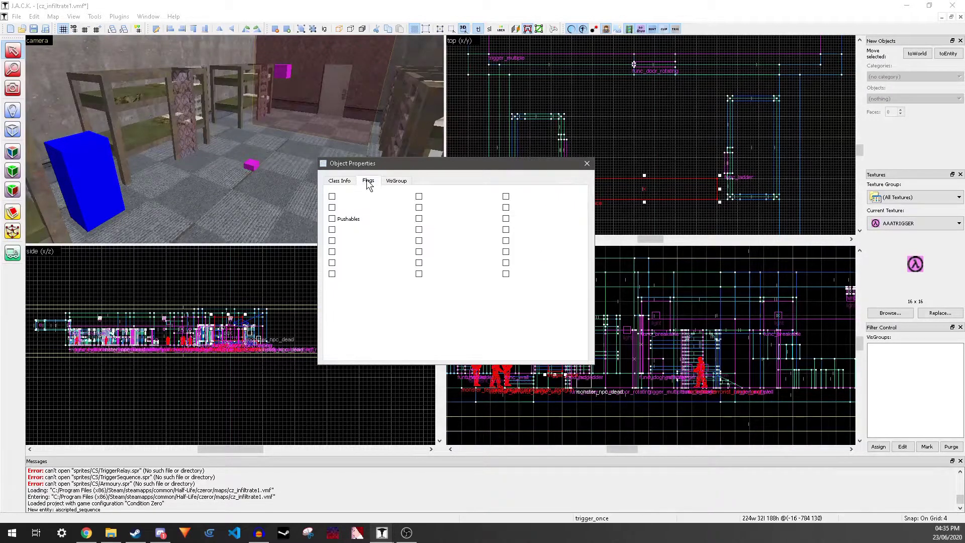
left_click(340, 180)
left_click(588, 164)
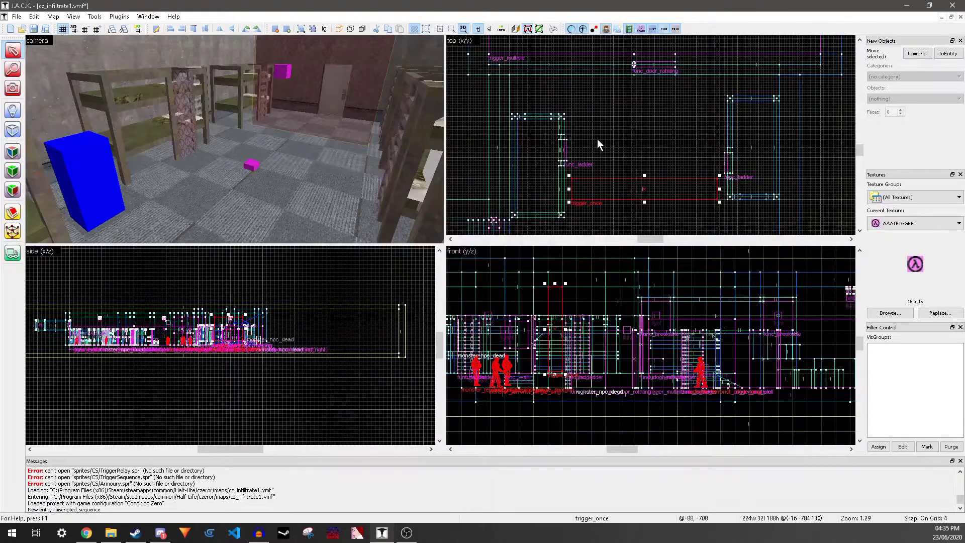
left_click(551, 29)
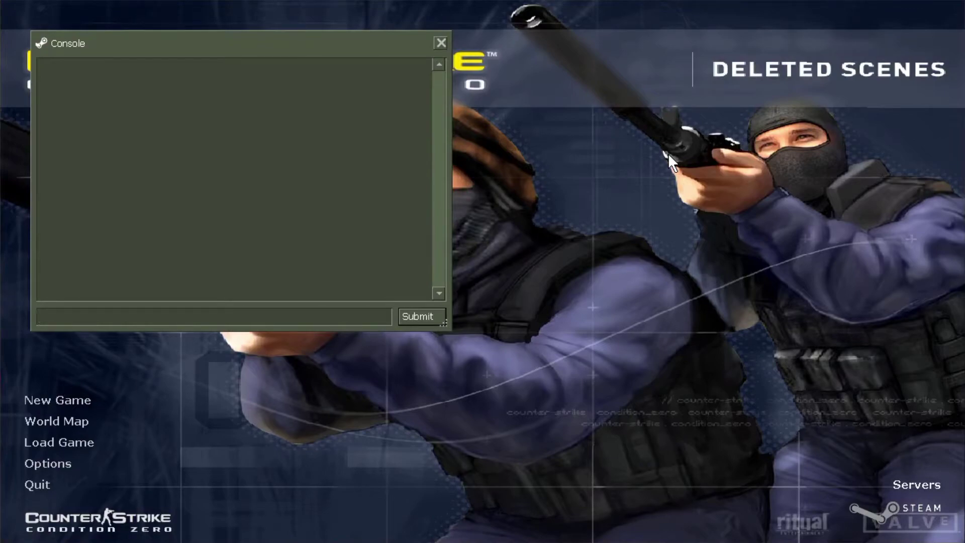
Load cz_infiltrate1 from the console and walk across the bunk room to the door.
type("map cz_infiltrate1")
key("Return")
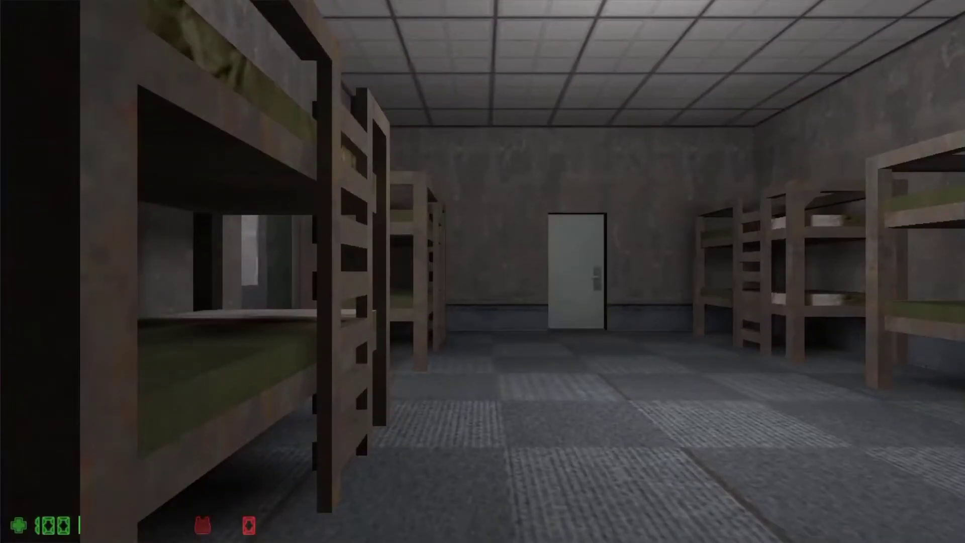
key("w")
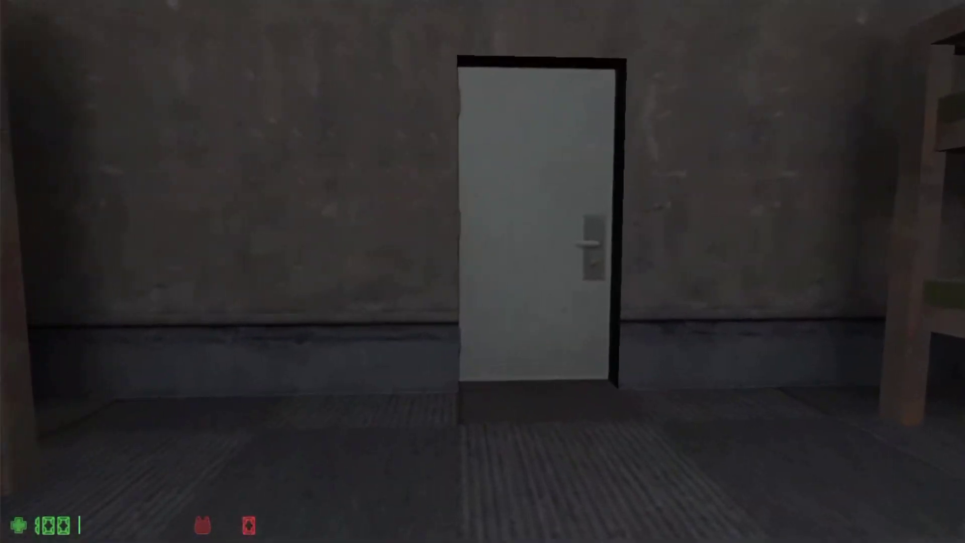
key("w")
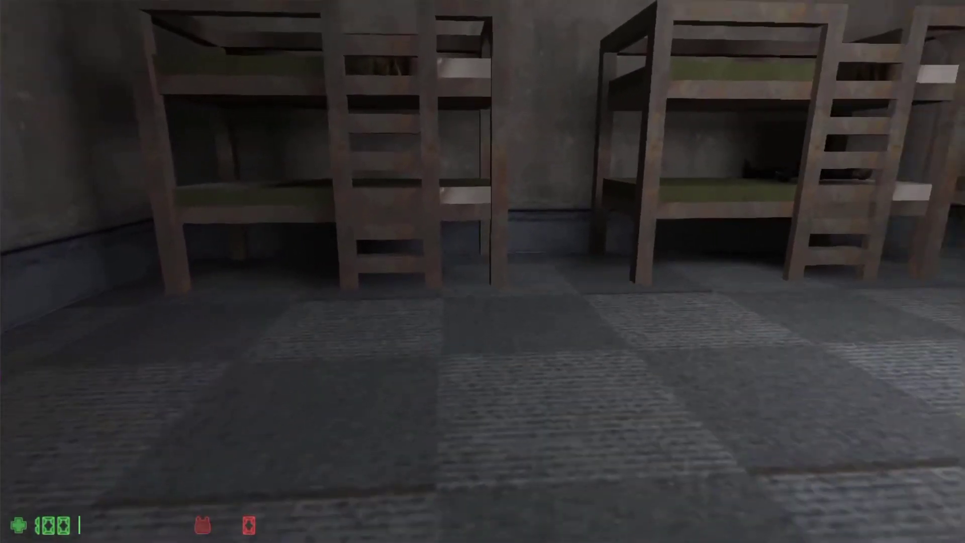